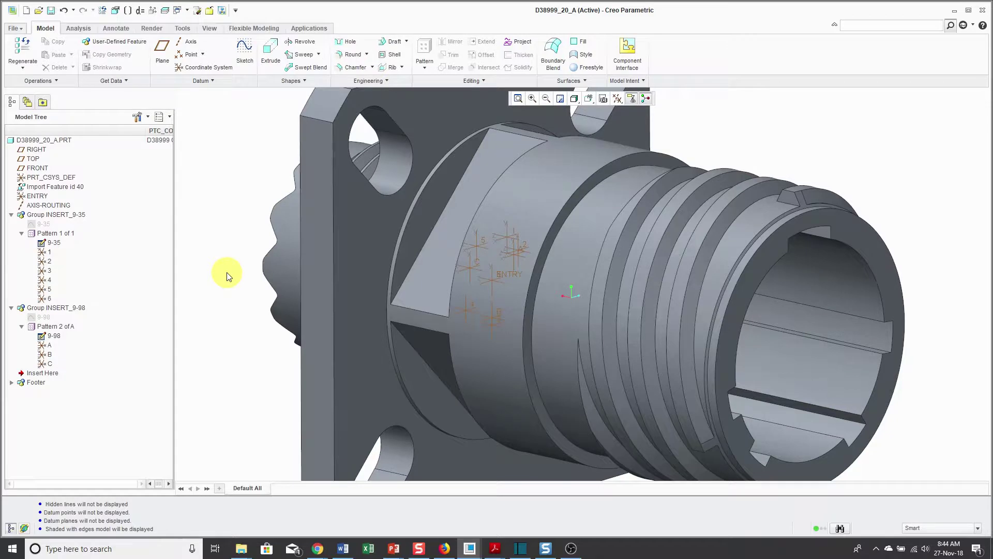
Set the display style to No Hidden and examine the ENTRY coordinate system and the INSERT_9-35 and INSERT_9-98 groups.
left_click(575, 99)
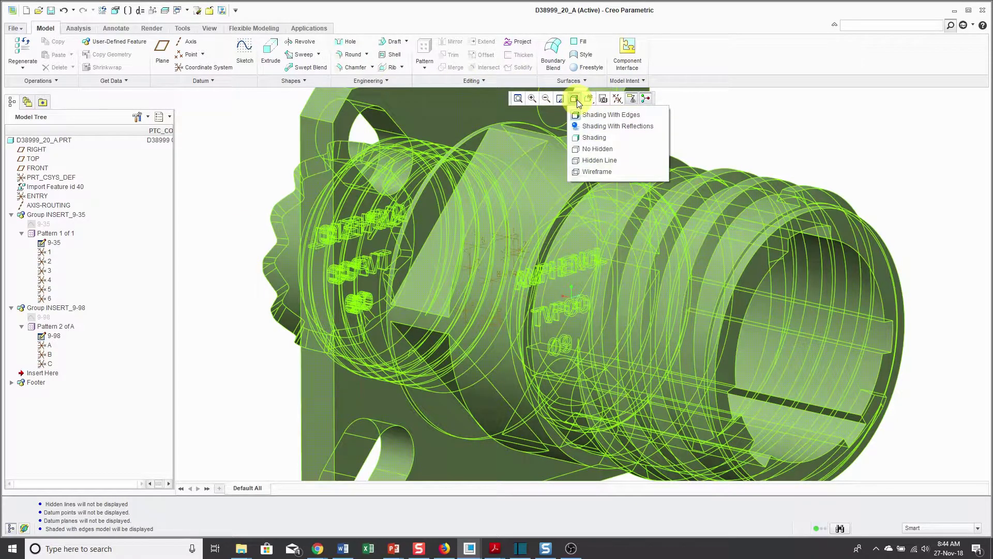
left_click(595, 161)
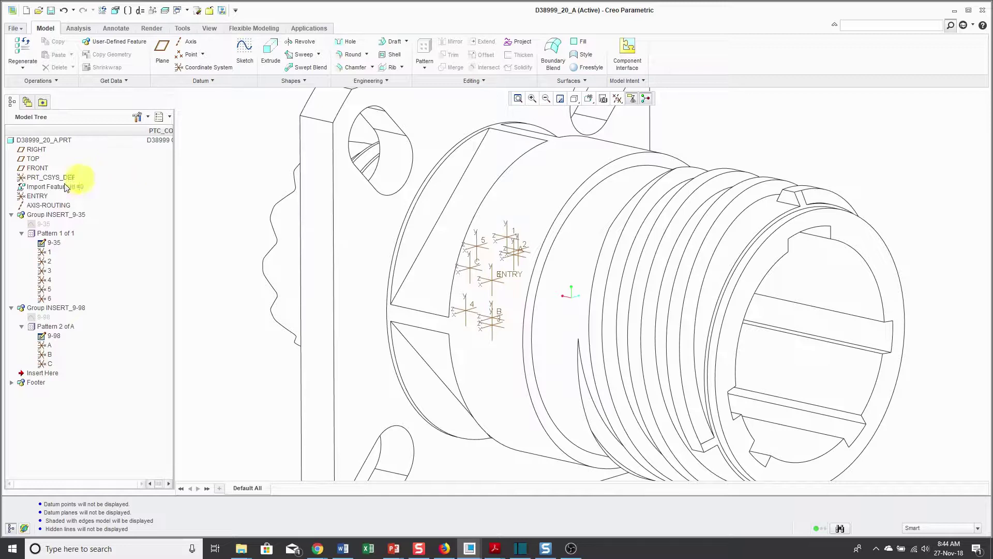
left_click(41, 198)
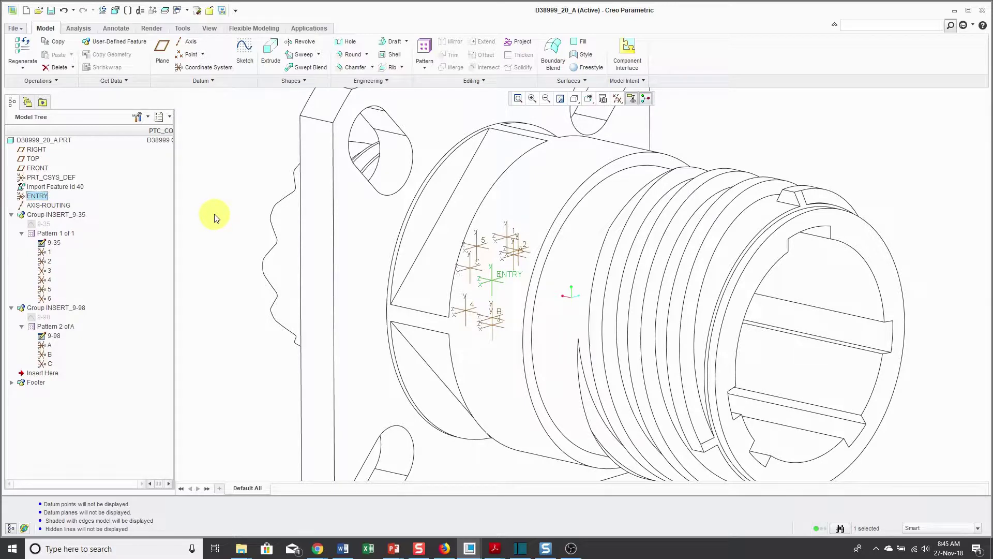
left_click(76, 215)
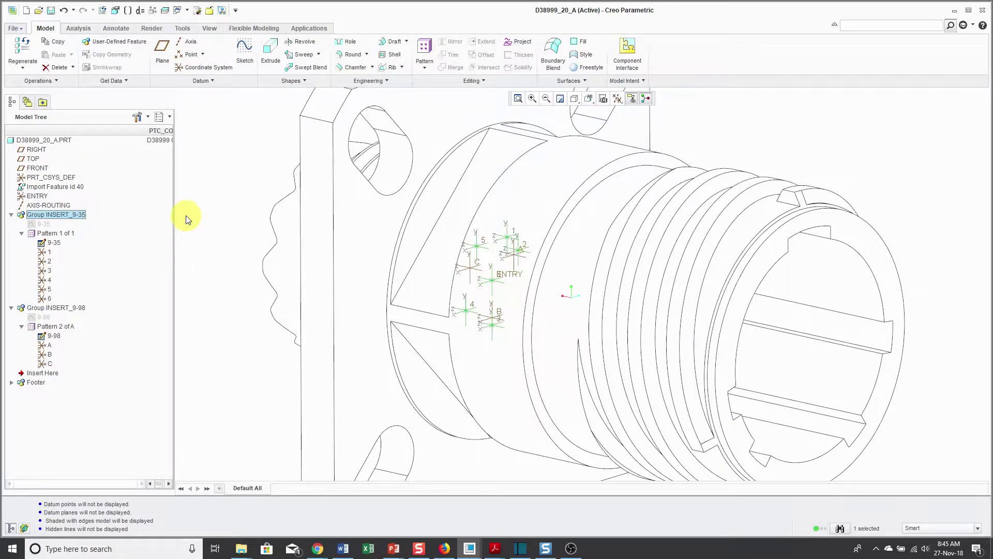
left_click(81, 309)
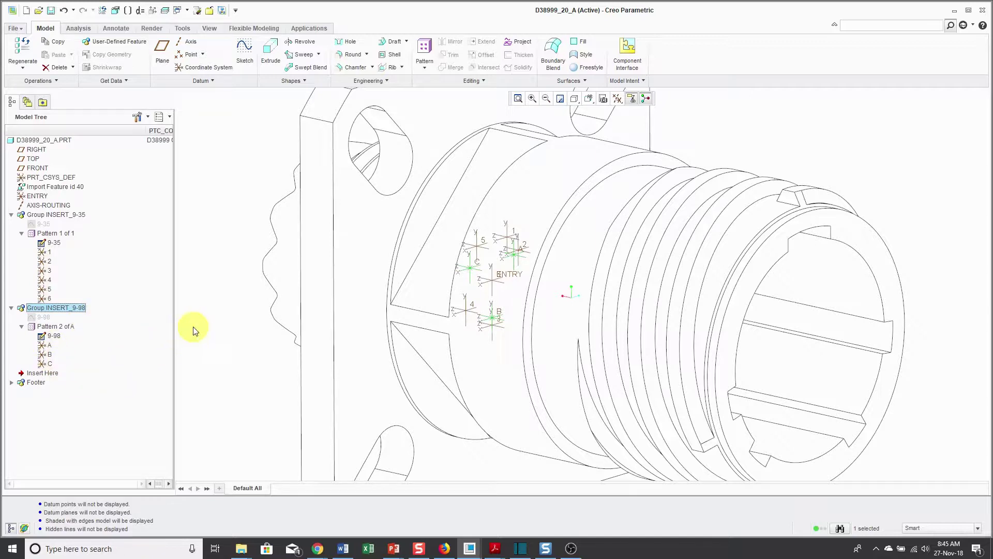
left_click(208, 326)
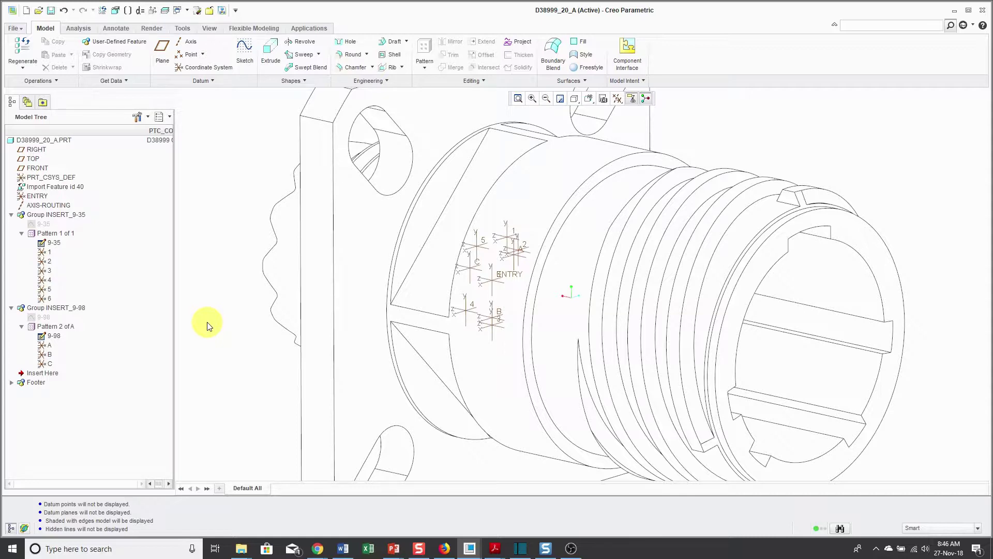
Open the family table of D38999_20_A and start adding columns to it.
left_click(182, 28)
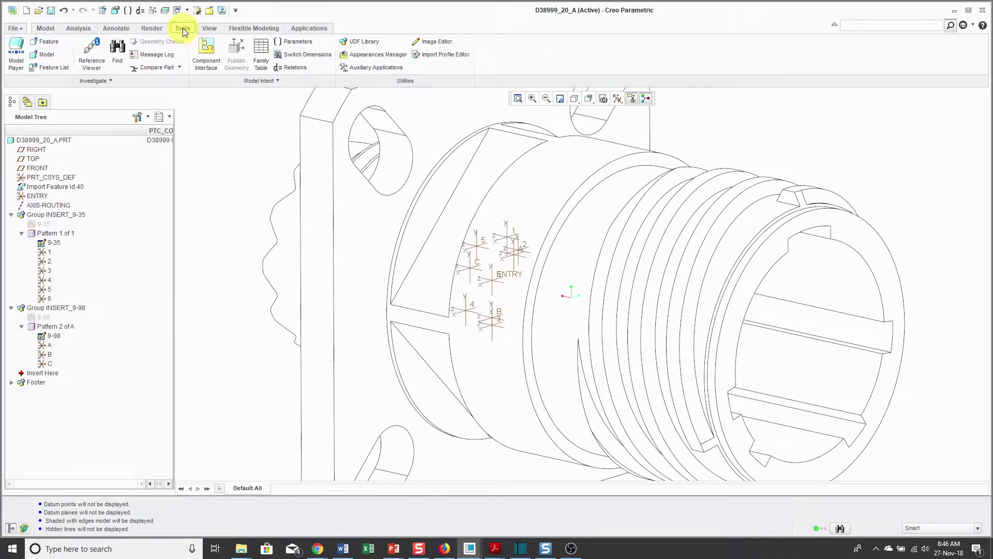
left_click(261, 59)
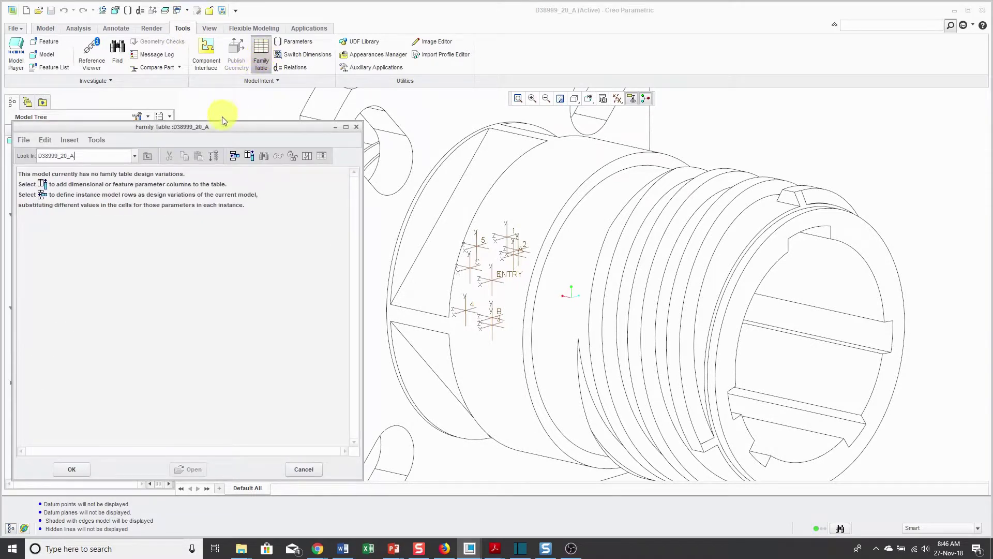
left_click_drag(218, 127, 668, 86)
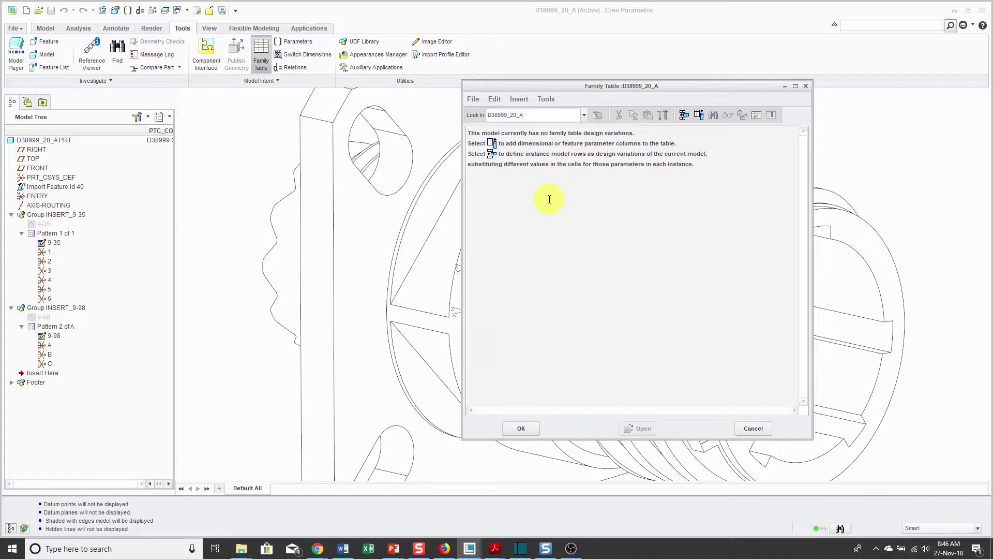
left_click(700, 116)
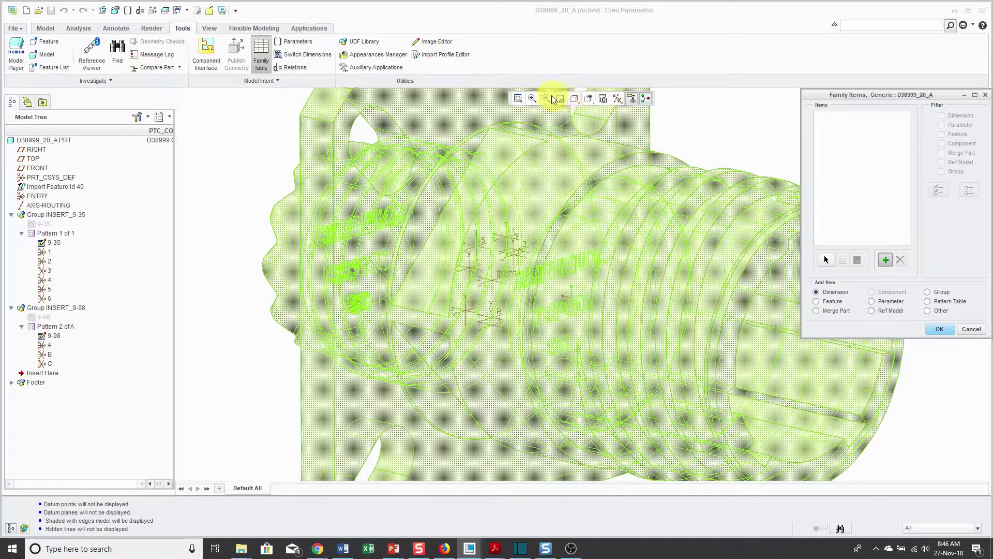
Set the display style to Shading With Edges and turn the model so the connector's open end faces the view.
left_click(577, 102)
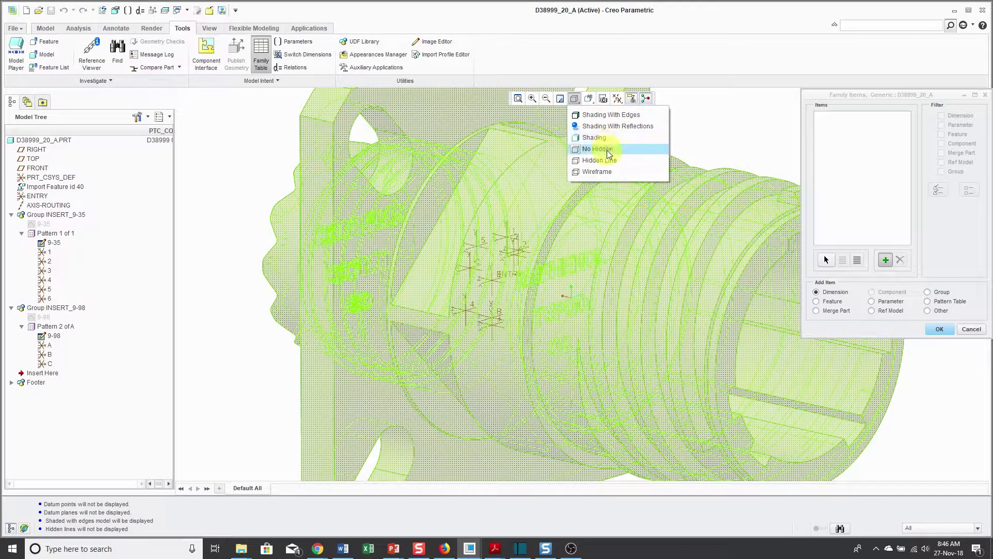
left_click(608, 115)
scroll(637, 166, "down", 3)
middle_click_drag(620, 171, 581, 155)
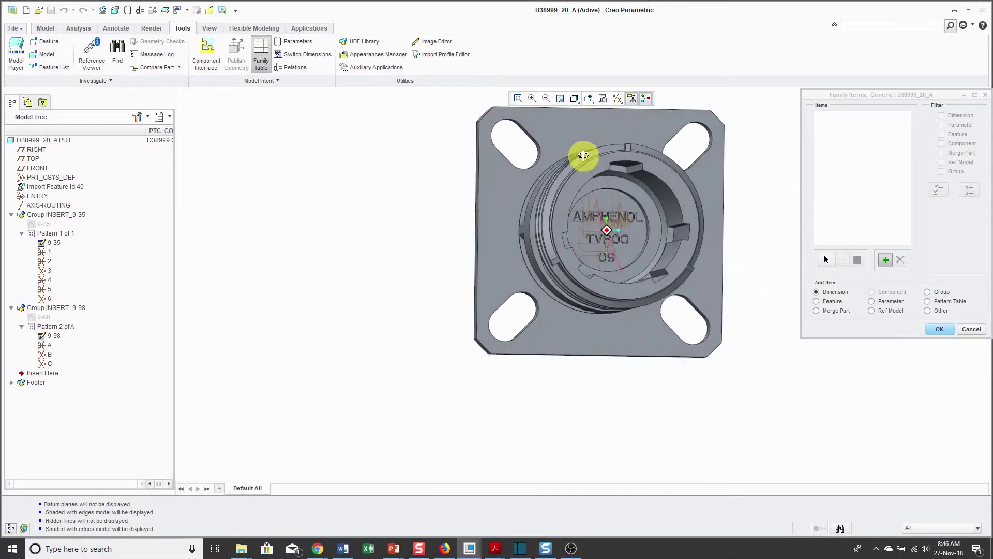
scroll(660, 202, "down", 3)
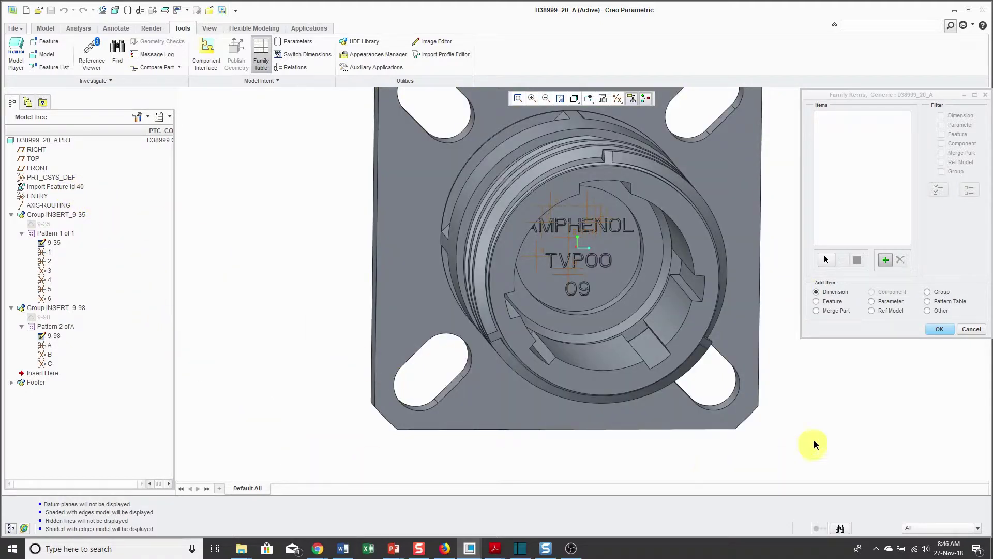
Add the INSERT_9-35 and INSERT_9-98 groups as feature items for the family table.
left_click(832, 302)
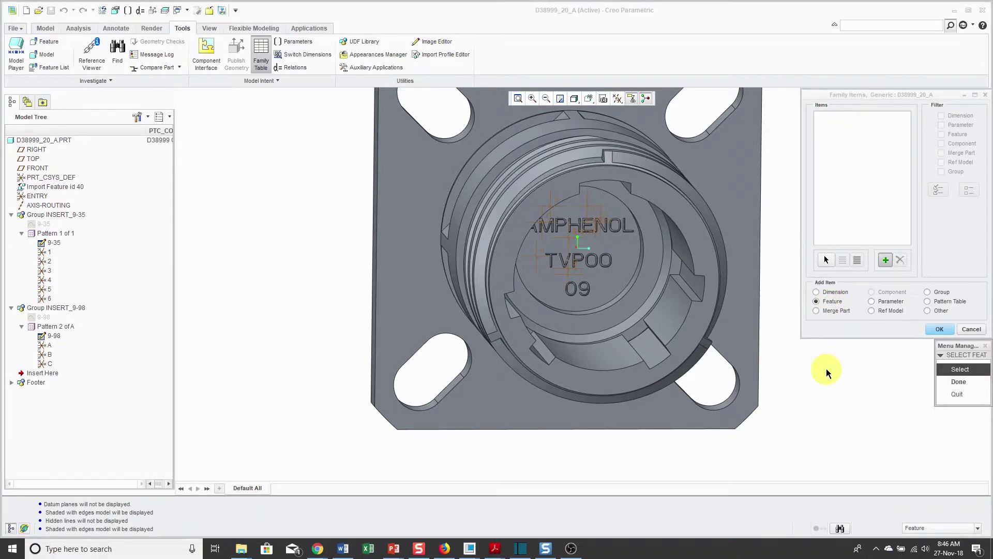
left_click(65, 215)
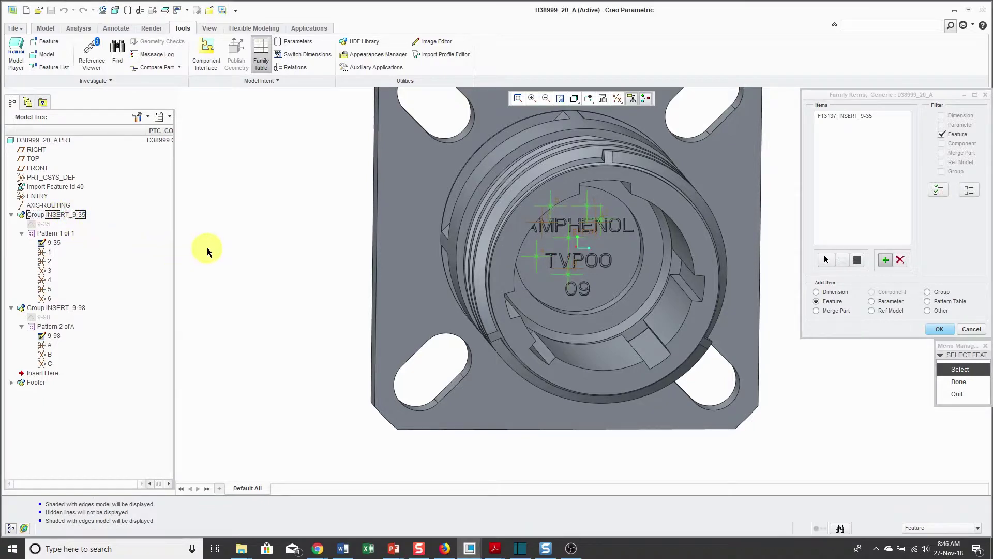
left_click(70, 309)
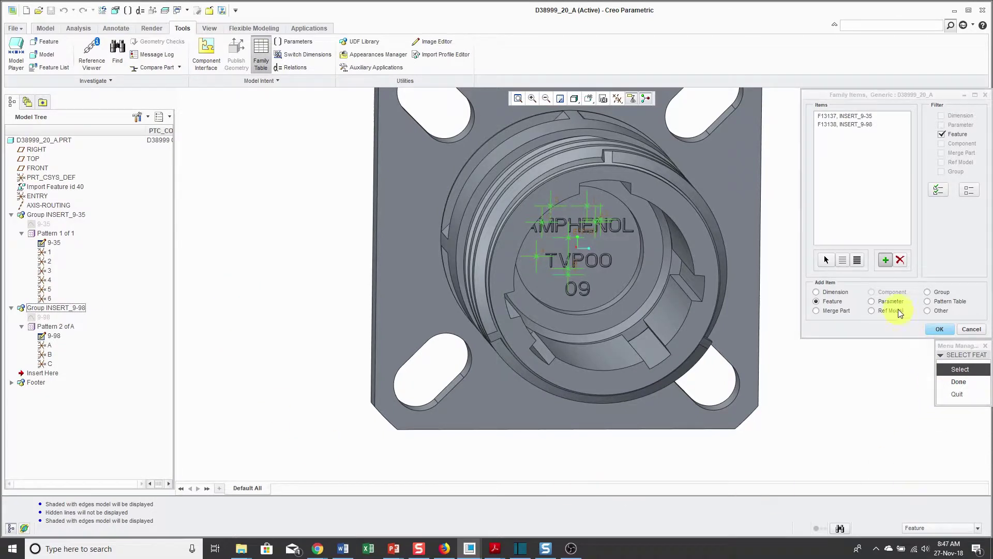
Add the INSERT_ARRANGEMENT, CONTACT and KEY parameters as family table items and accept the column selection.
left_click(872, 302)
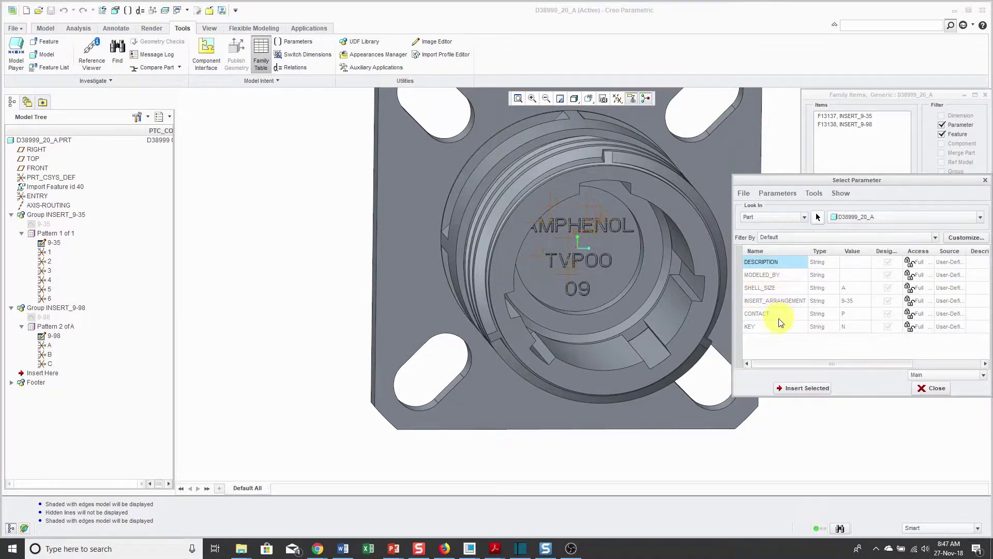
left_click(773, 301)
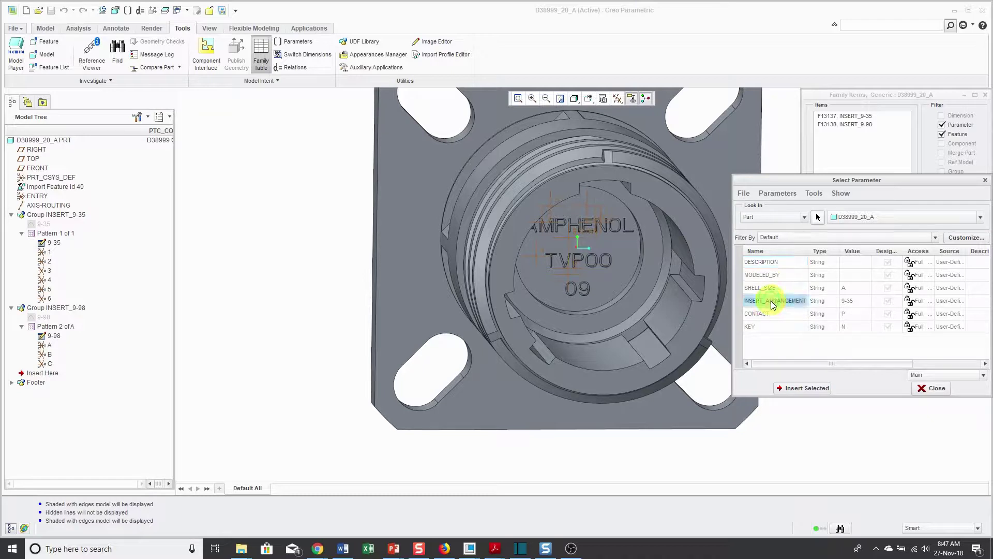
left_click(817, 389)
left_click(771, 303)
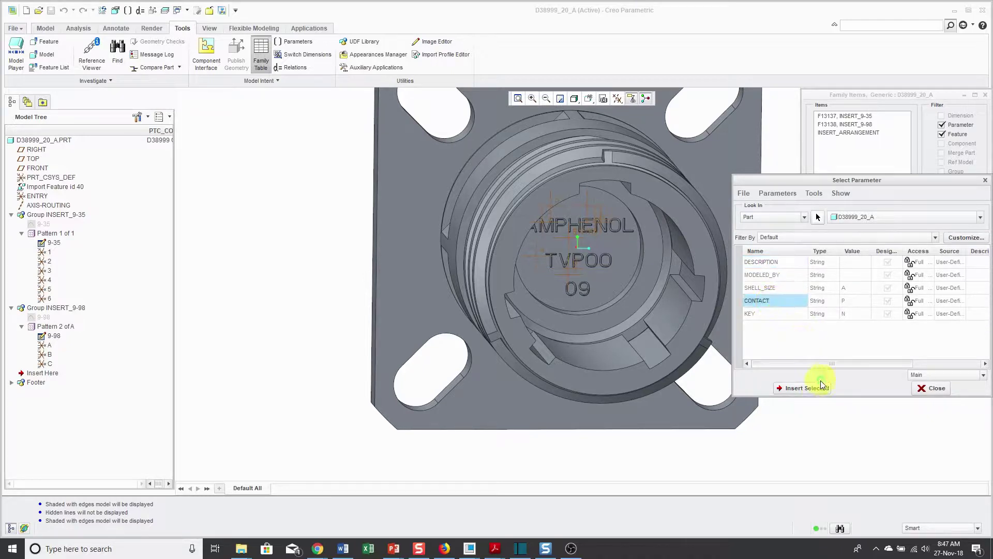
left_click(816, 387)
left_click(759, 302)
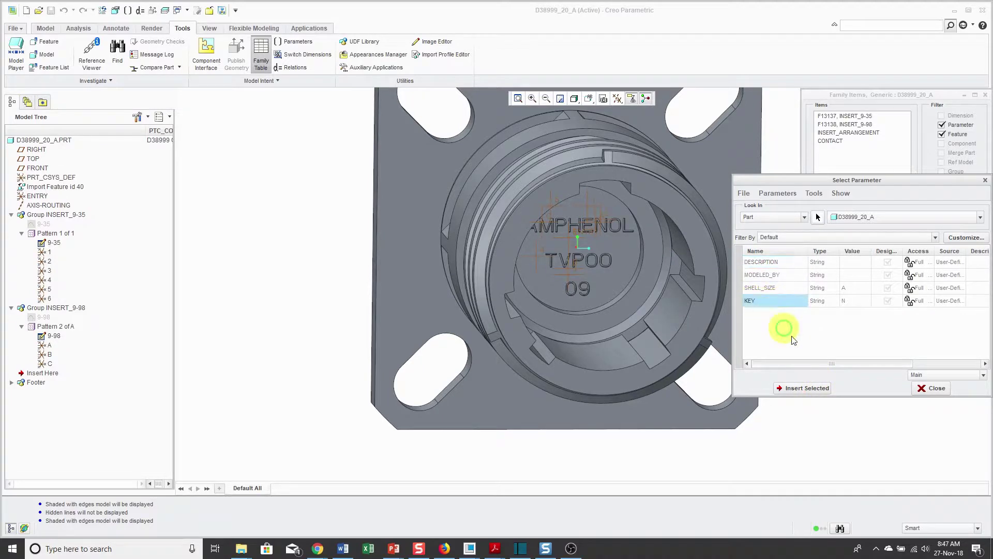
left_click(809, 389)
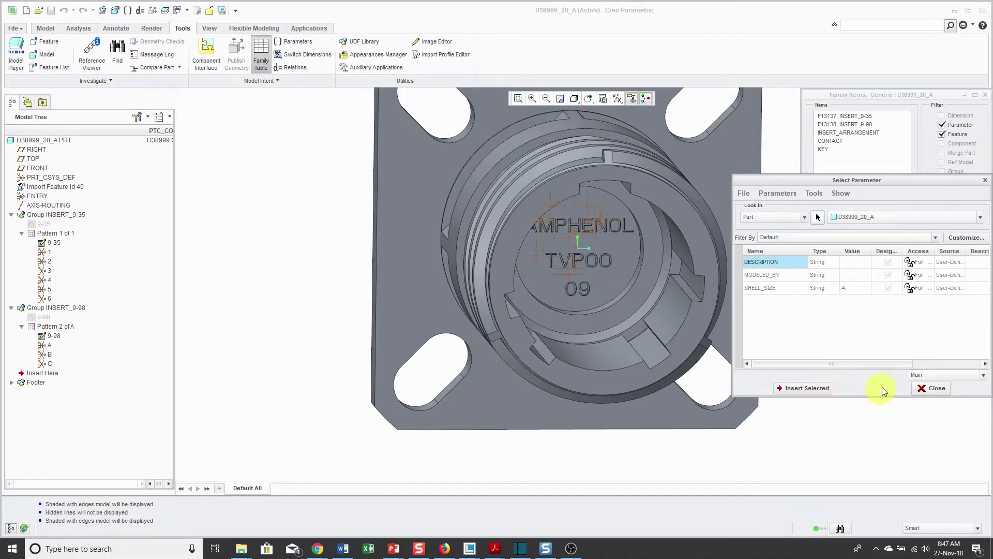
left_click(924, 389)
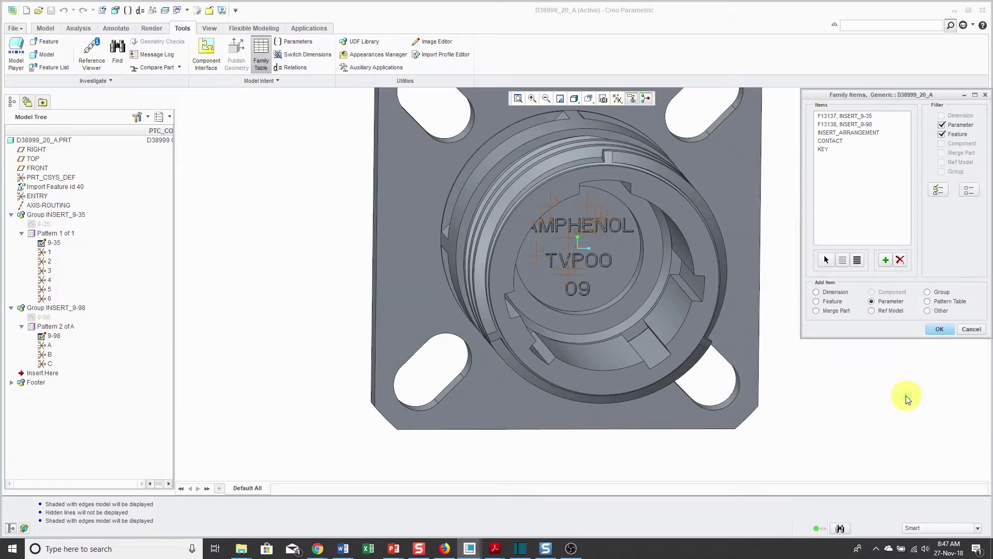
left_click(940, 330)
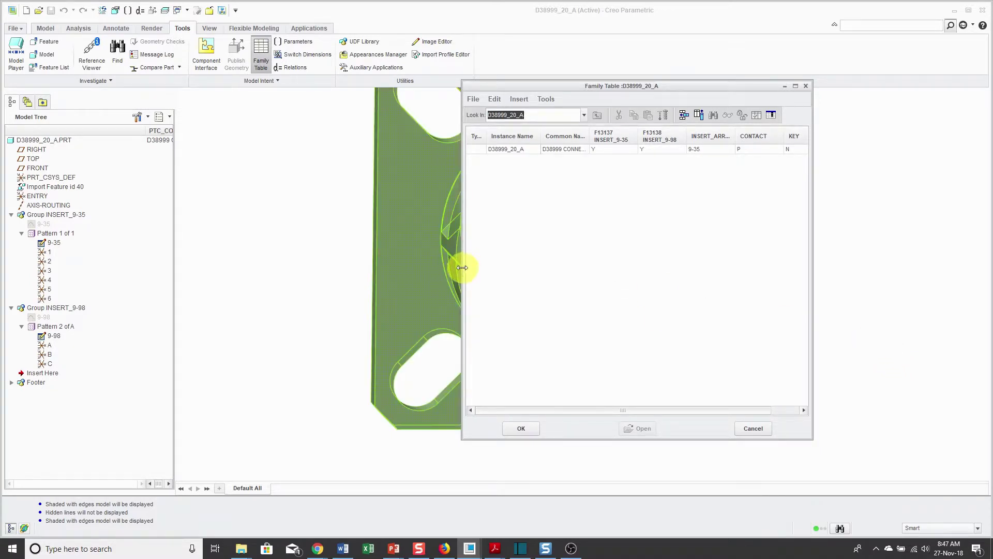
Insert a new instance row in the family table, widening the table window and the instance and common name columns.
left_click_drag(463, 268, 289, 261)
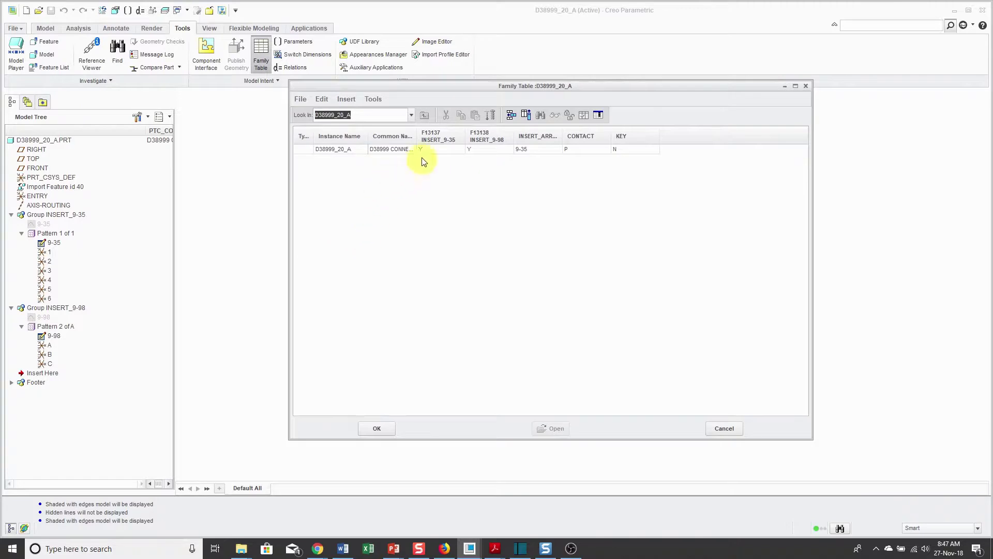
left_click_drag(417, 137, 555, 138)
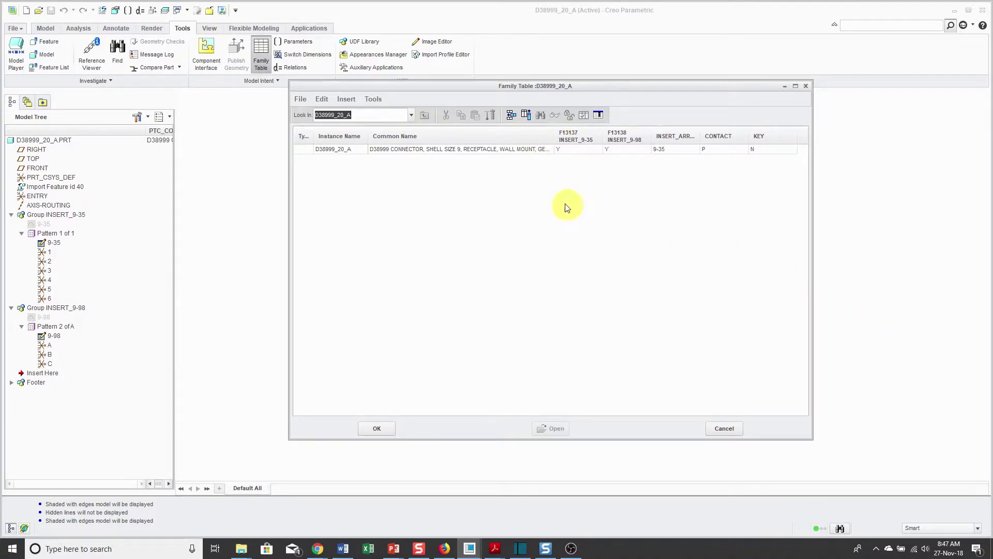
left_click(512, 115)
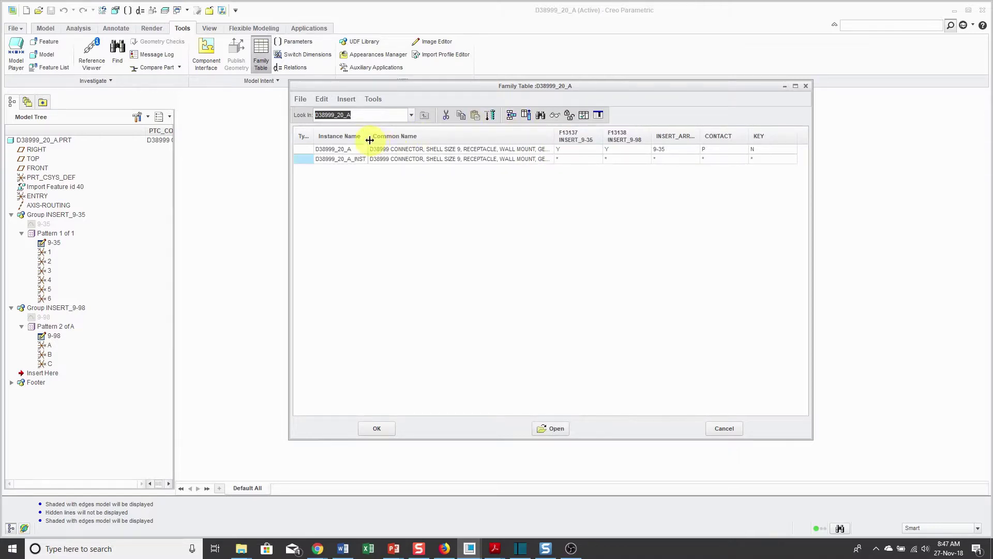
left_click_drag(370, 139, 380, 140)
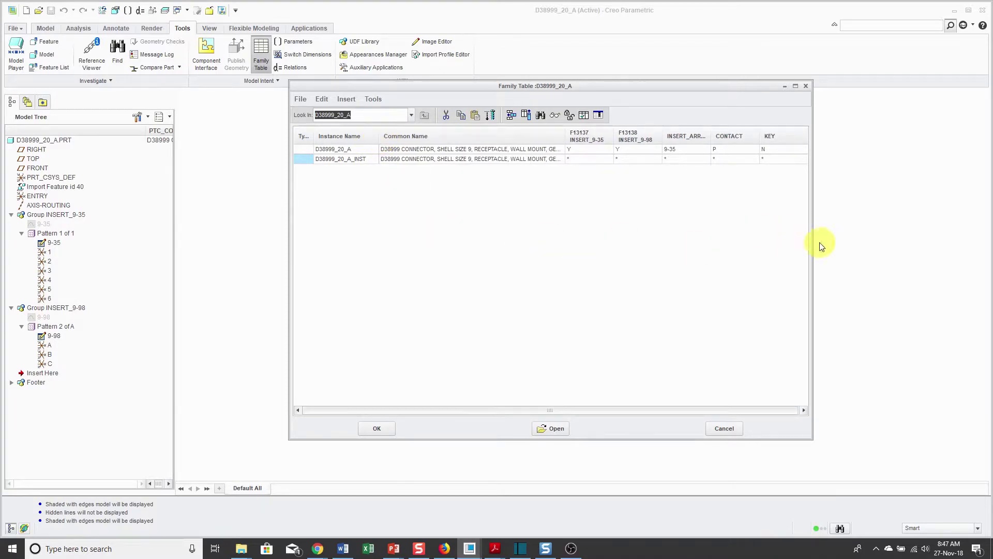
left_click_drag(812, 237, 863, 233)
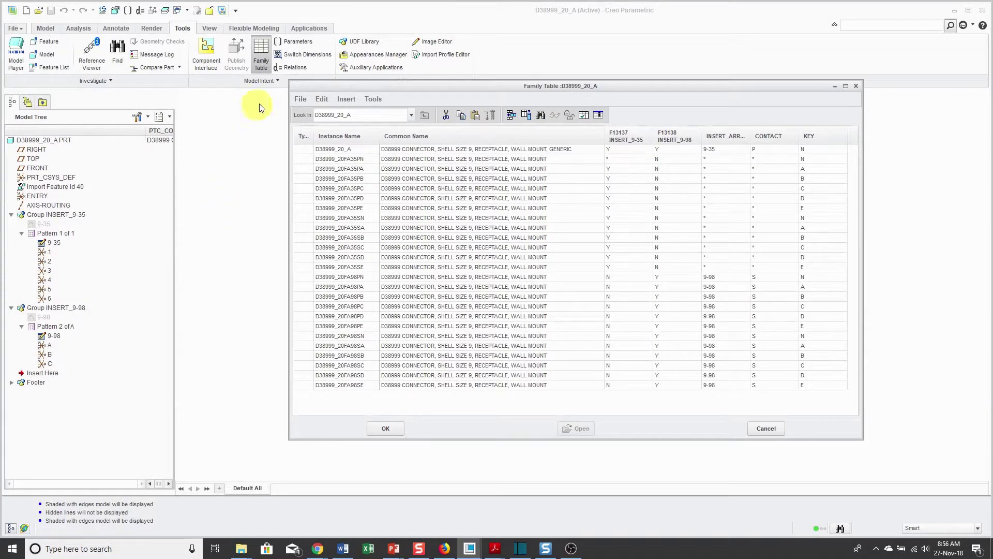
Verify all instances of the D38999_20_A family table and close the verification list.
left_click(301, 100)
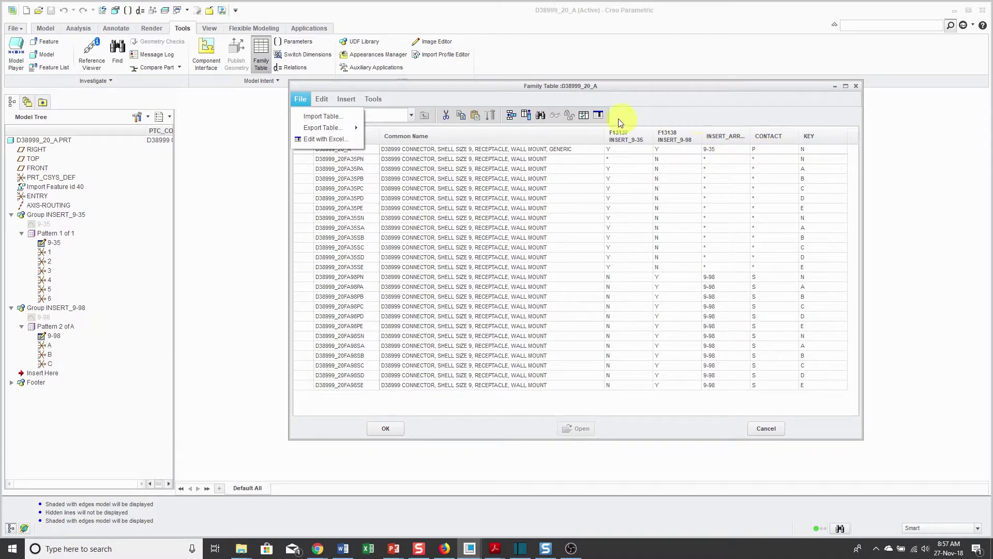
left_click(585, 119)
left_click(584, 116)
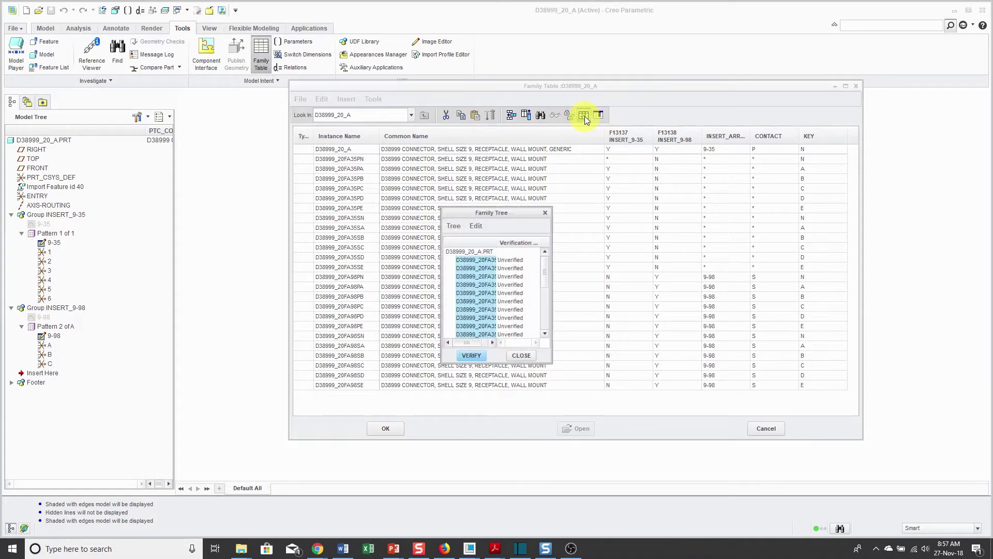
left_click_drag(522, 209, 518, 118)
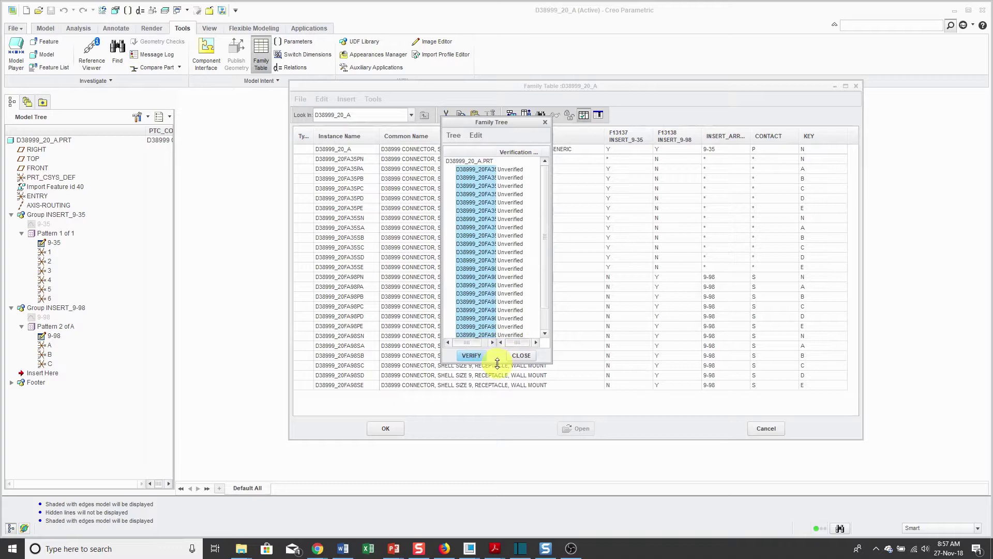
left_click_drag(497, 362, 500, 436)
left_click(471, 429)
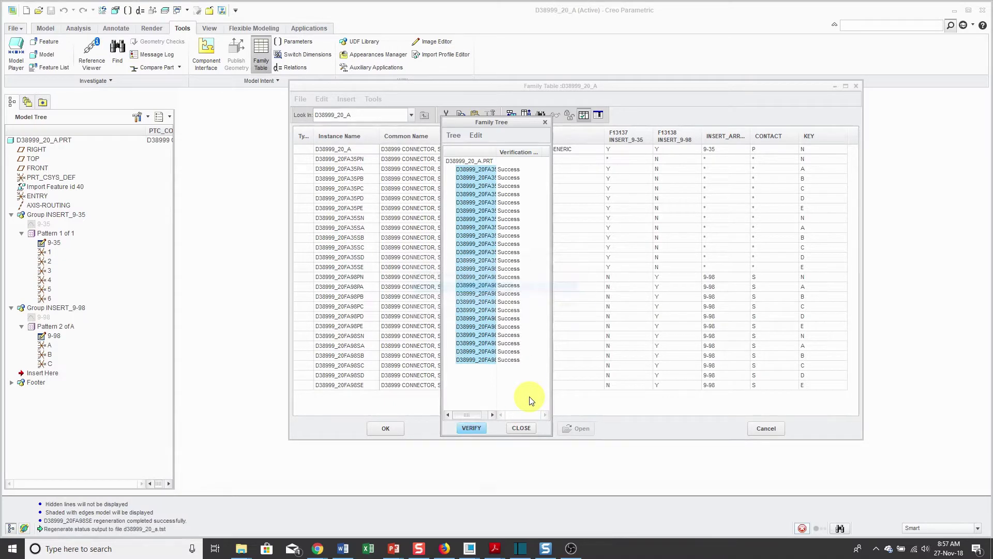
left_click(518, 427)
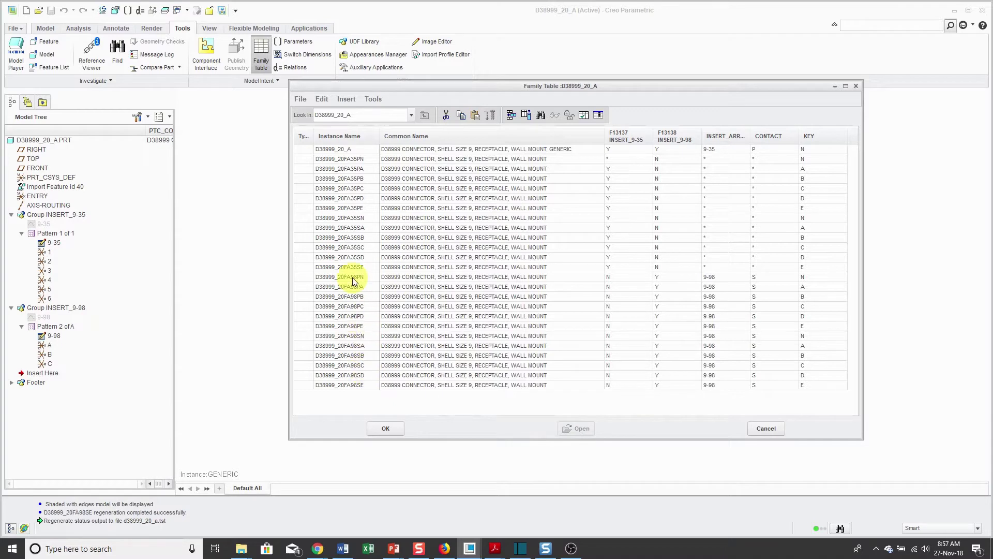
Preview the instance D38999_20FA35SC from the family table.
left_click(349, 247)
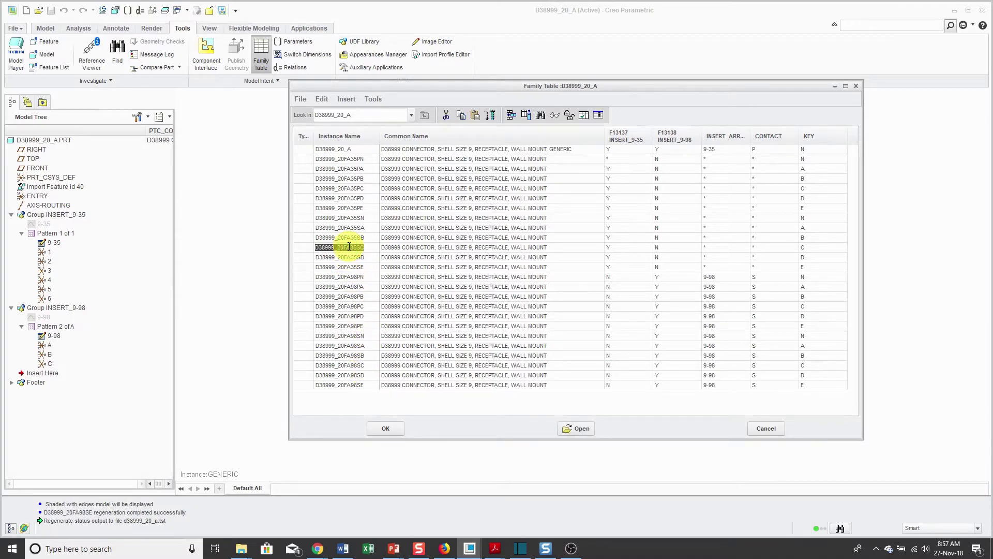
left_click(557, 116)
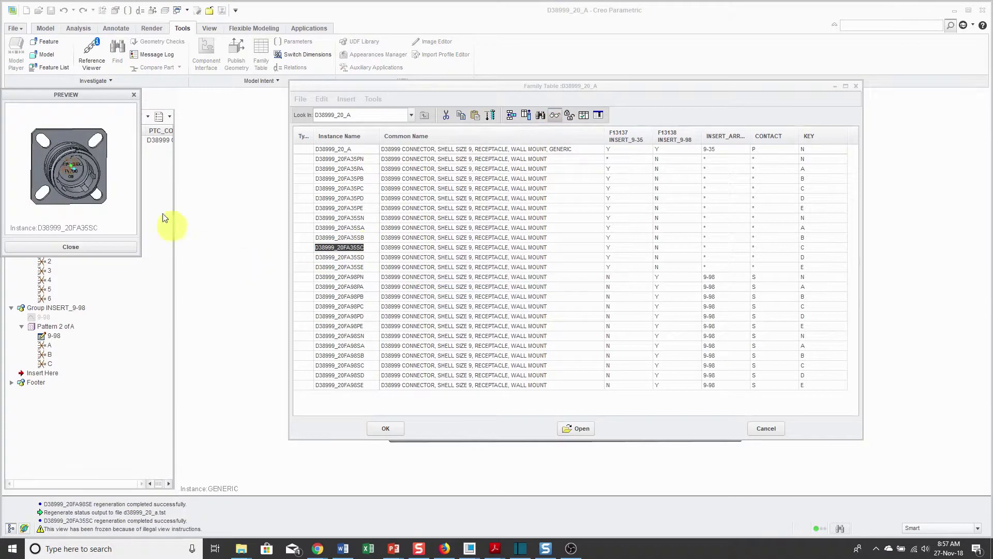
Examine the contact coordinate systems in the preview of instance D38999_20FA35SC up close, and close the preview.
middle_click_drag(116, 174, 88, 194)
scroll(76, 153, "up", 4)
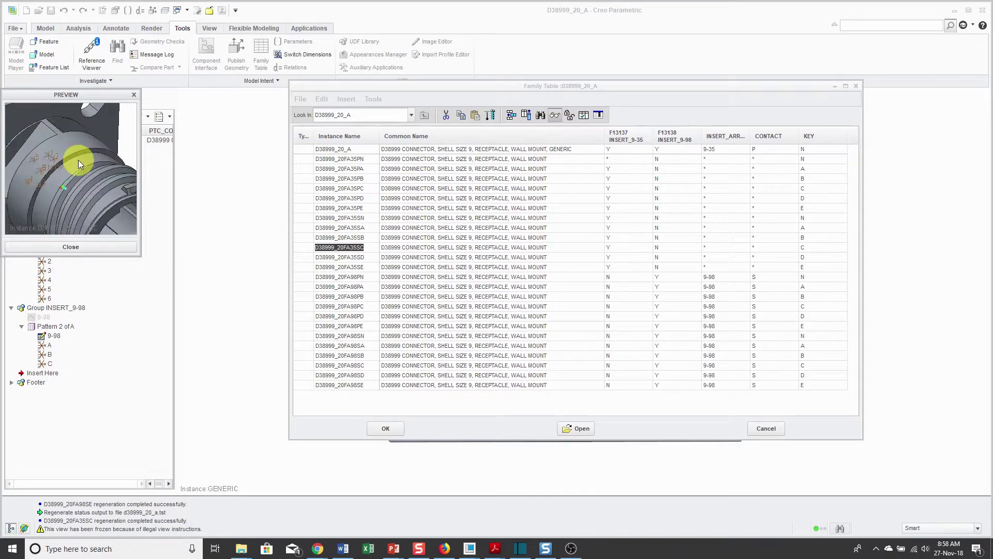
middle_click_drag(79, 160, 72, 160)
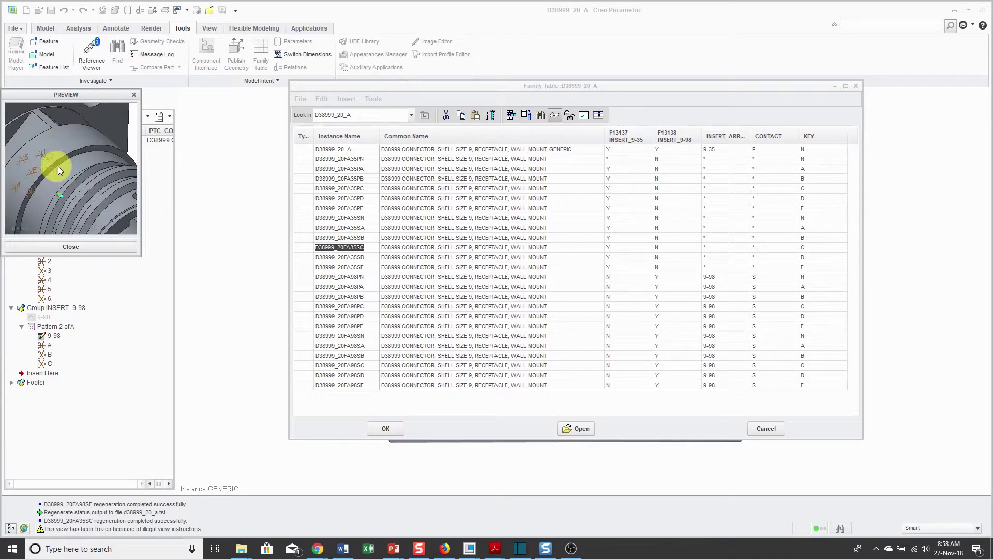
left_click(71, 247)
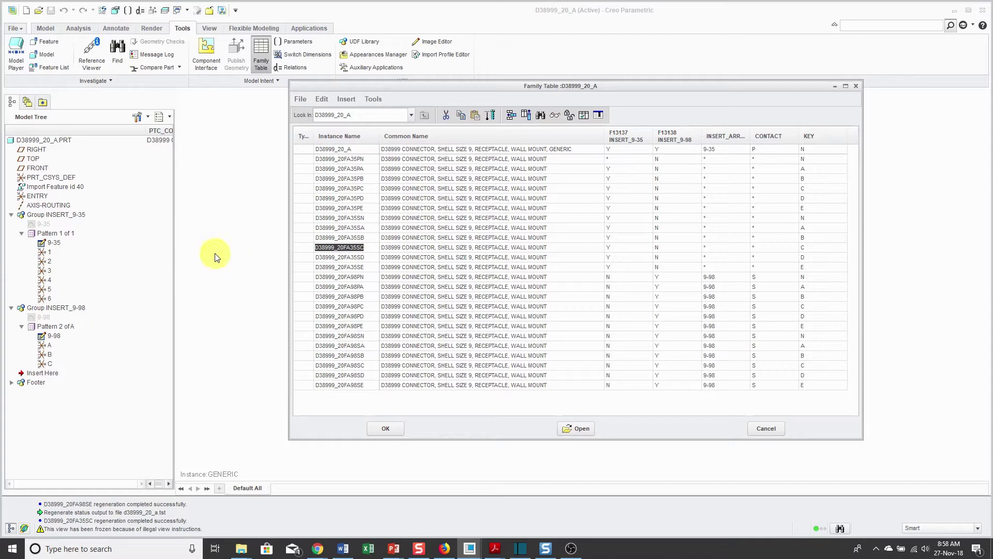
Accept the D38999_20_A family table and save the generic part D38999_20_A.PRT in the Connectors folder.
left_click(389, 428)
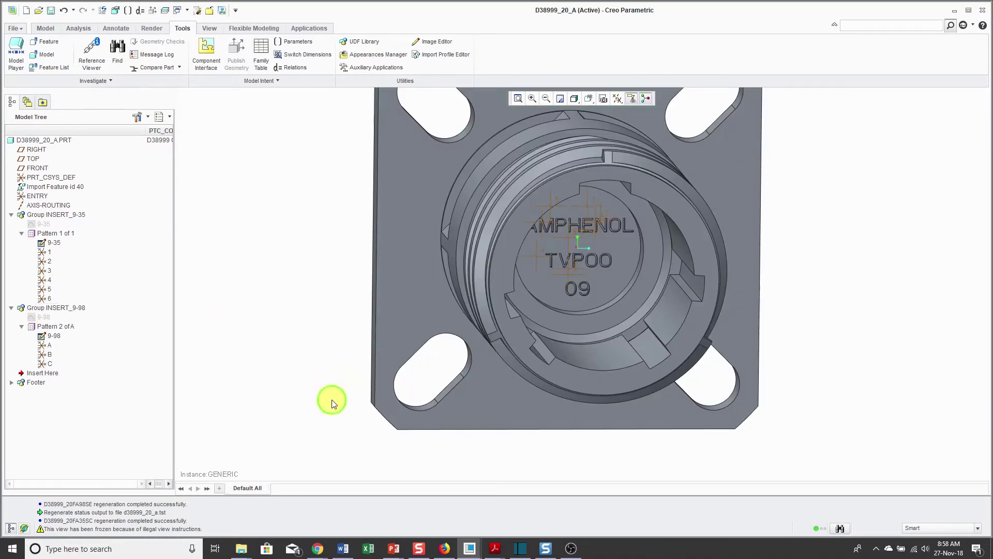
scroll(367, 401, "down", 2)
middle_click_drag(410, 401, 345, 356)
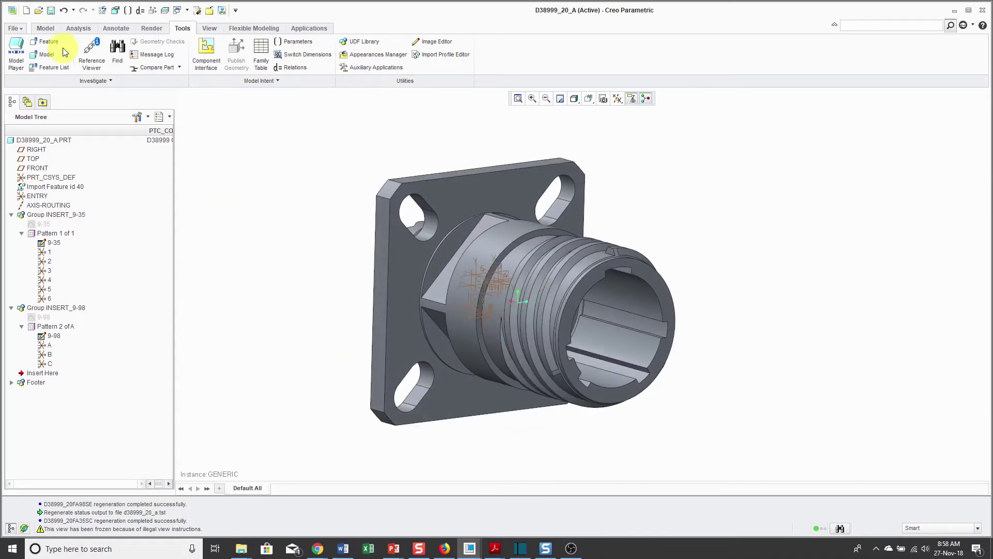
left_click(51, 11)
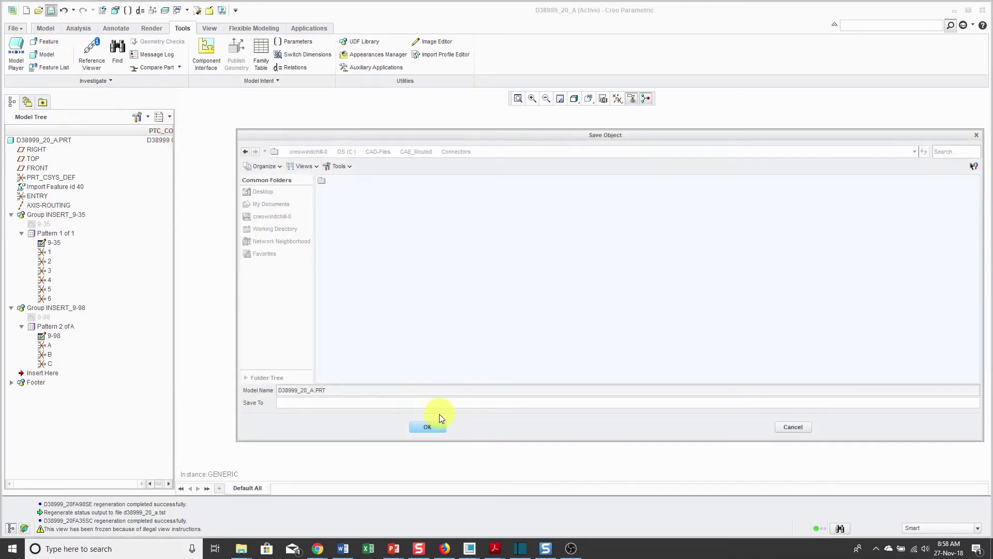
left_click(435, 427)
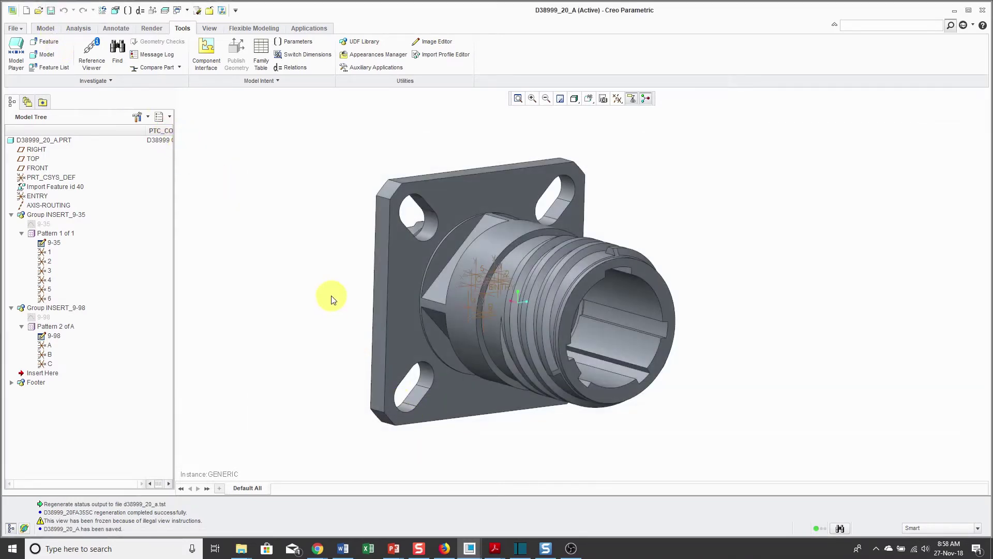